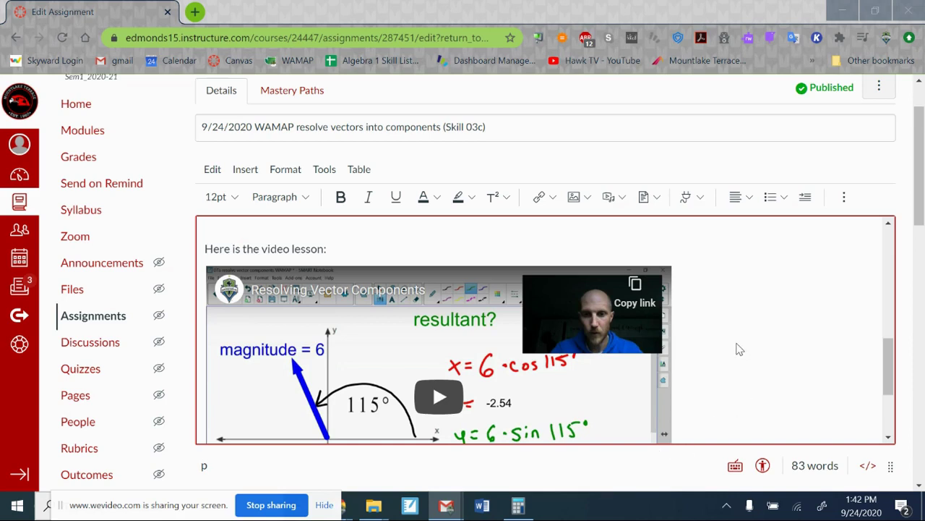
scroll(739, 349, down, 1)
scroll(739, 350, down, 1)
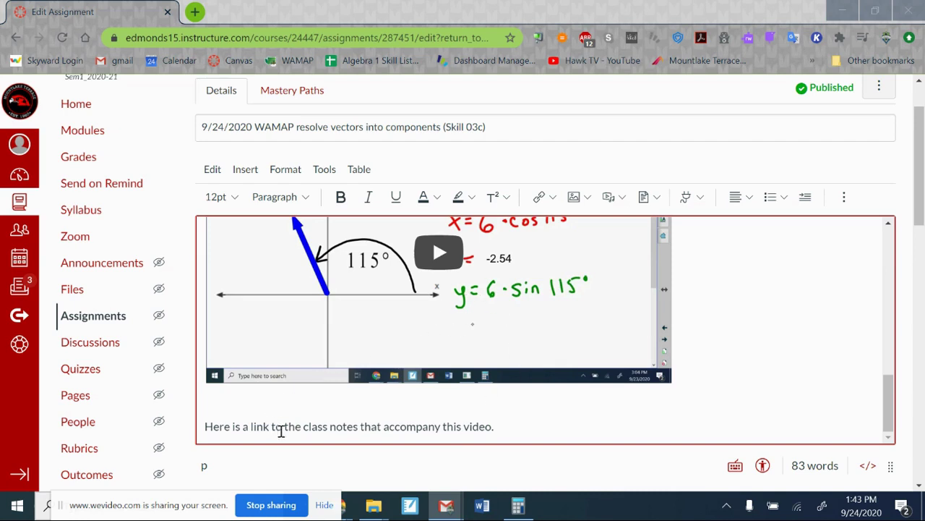
- Select 'class notes' in the link sentence and open course Files in a new tab
drag(303, 427, 359, 427)
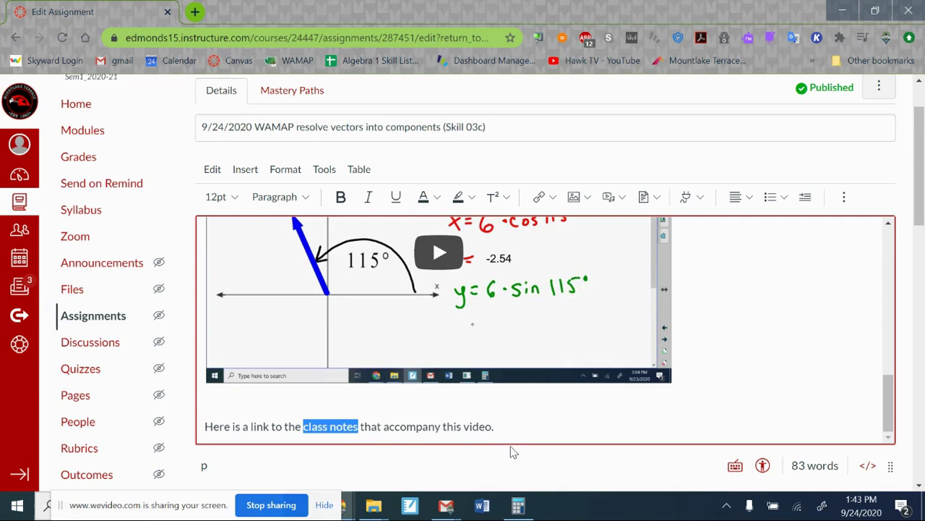
click(77, 290)
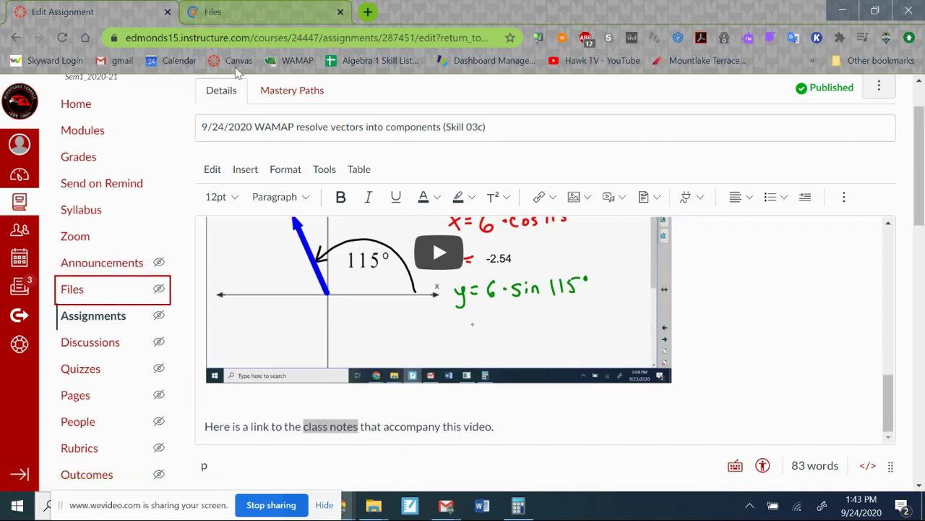
click(245, 10)
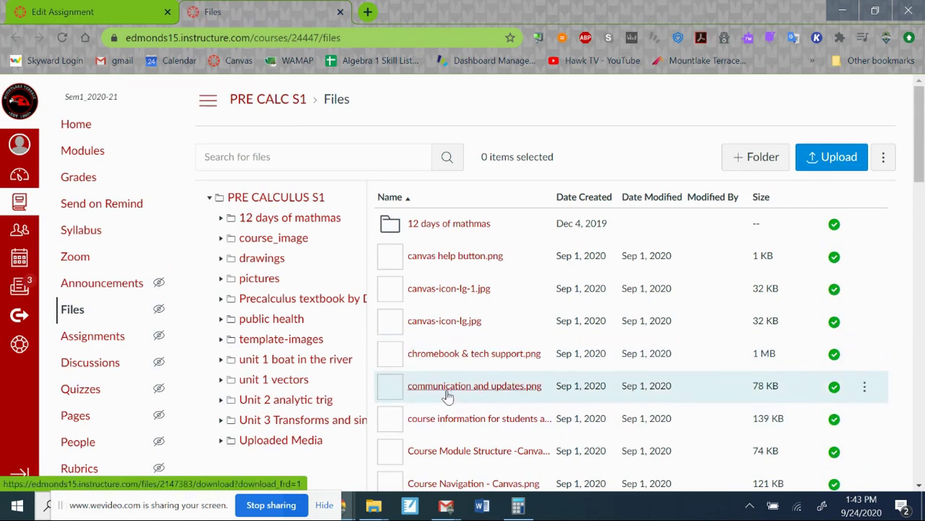
click(267, 381)
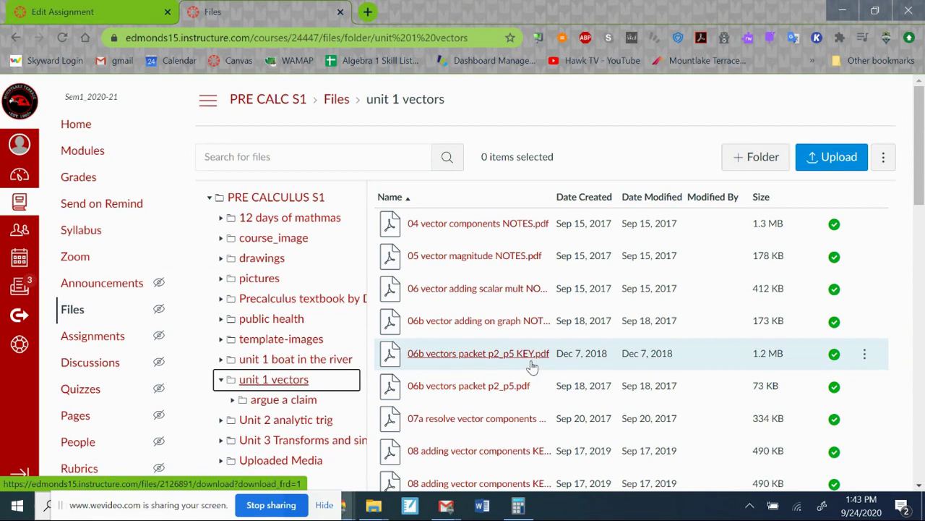
scroll(454, 289, down, 1)
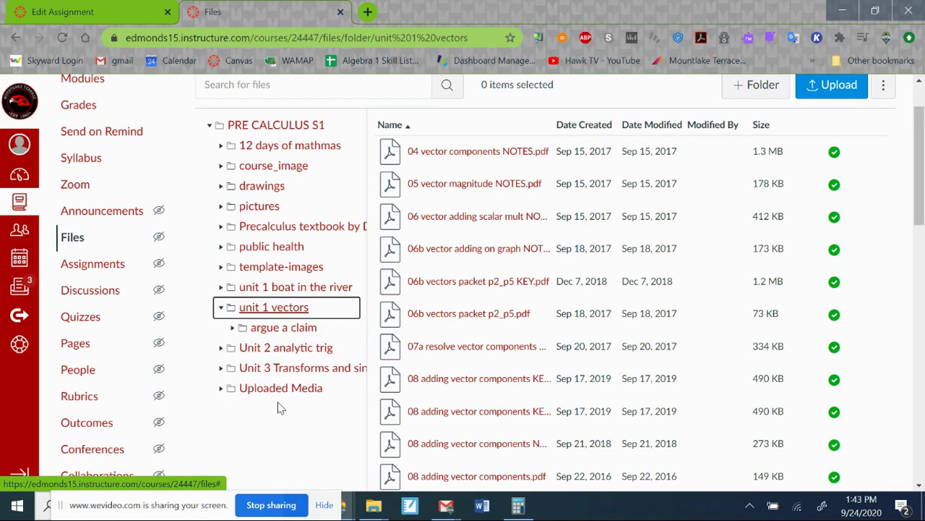
click(112, 11)
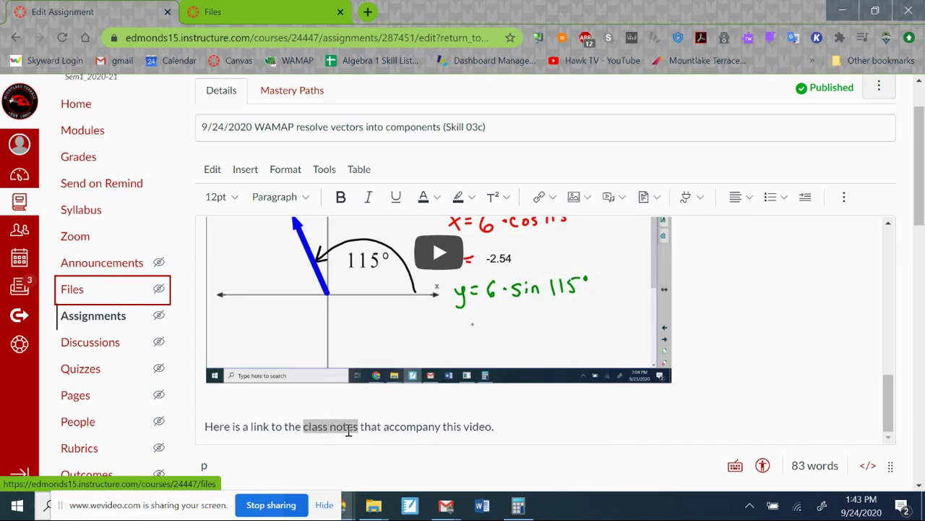
- Reselect 'class notes' and open the Course Documents panel from the Documents dropdown
drag(304, 427, 335, 427)
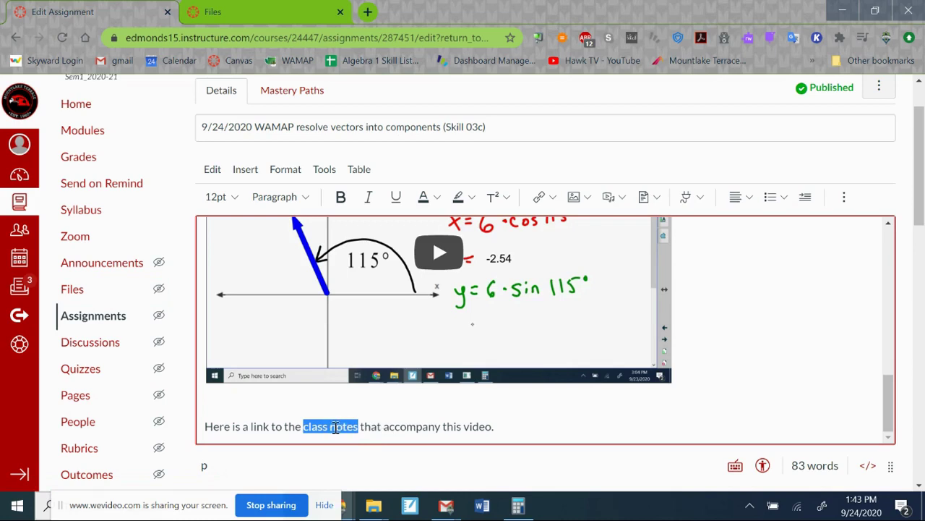
click(658, 200)
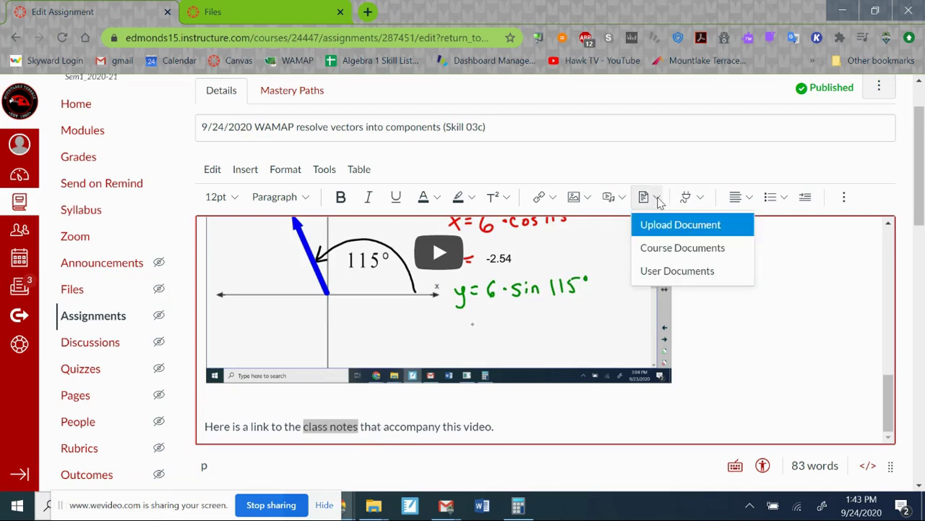
click(665, 249)
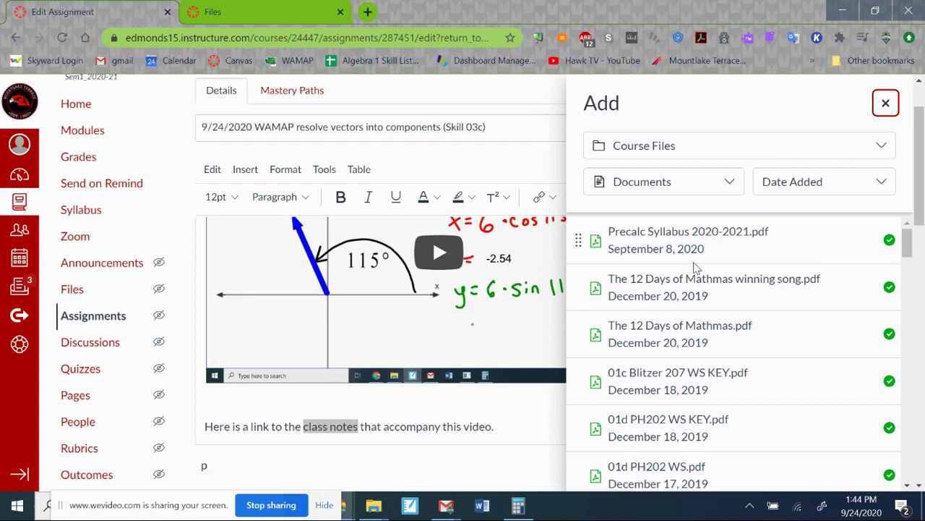
scroll(687, 264, down, 3)
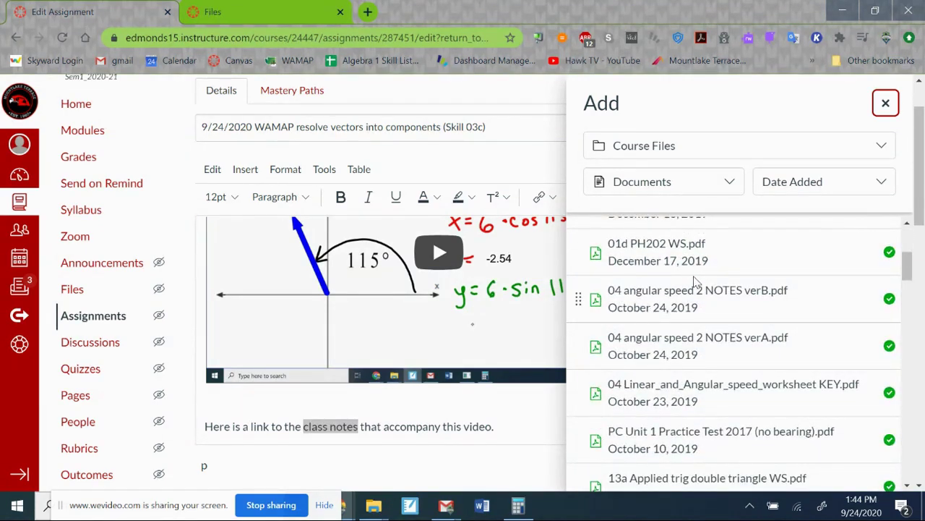
- Switch the course documents sort from Date Added to Alphabetical
click(841, 192)
click(803, 233)
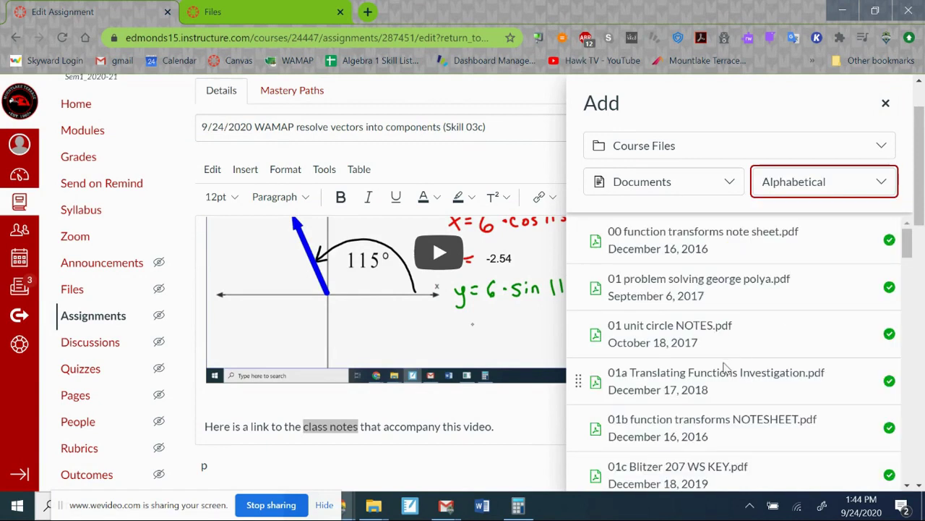
scroll(683, 377, down, 3)
scroll(678, 381, down, 5)
scroll(679, 381, down, 3)
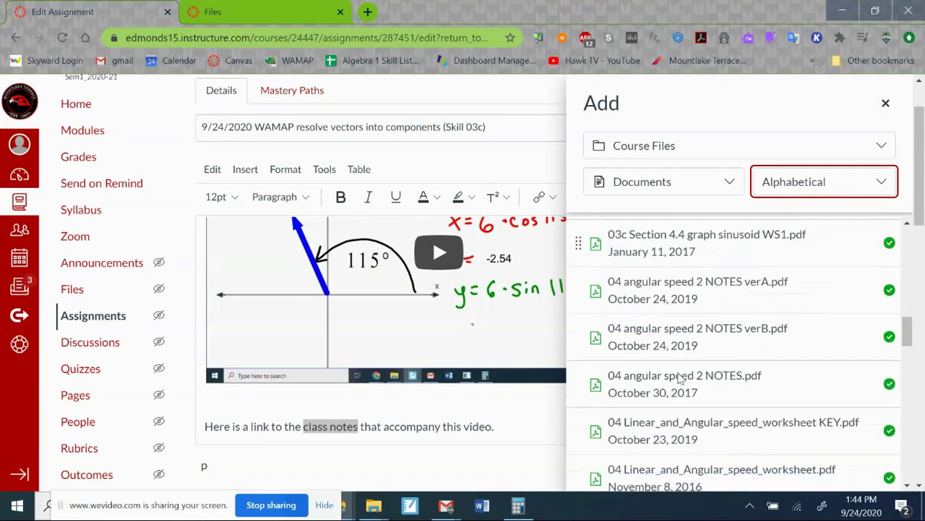
scroll(680, 377, down, 5)
scroll(681, 374, down, 4)
scroll(684, 372, down, 5)
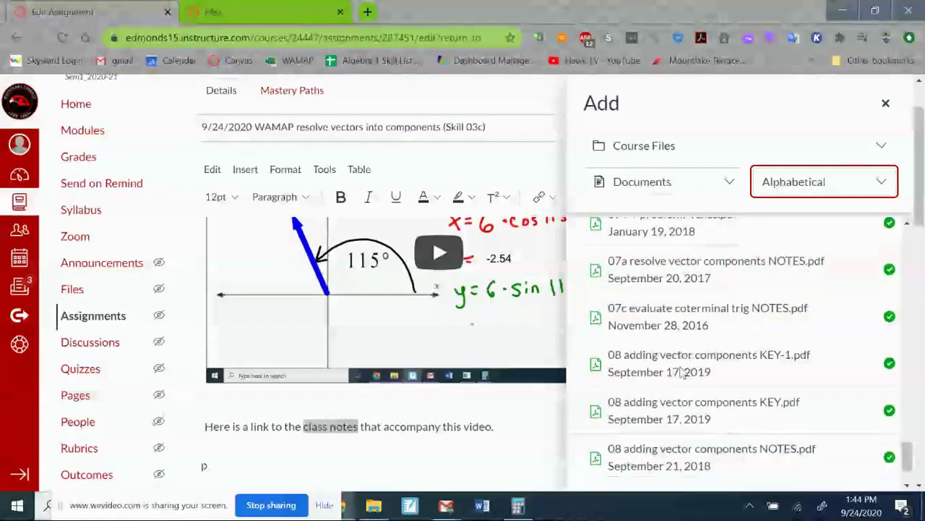
scroll(682, 372, down, 2)
scroll(682, 381, down, 1)
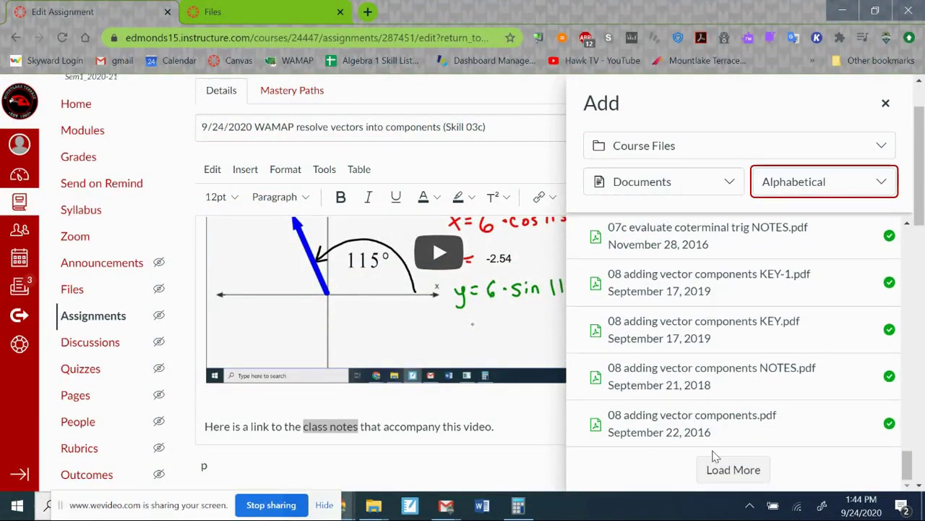
scroll(698, 394, up, 2)
scroll(699, 392, up, 1)
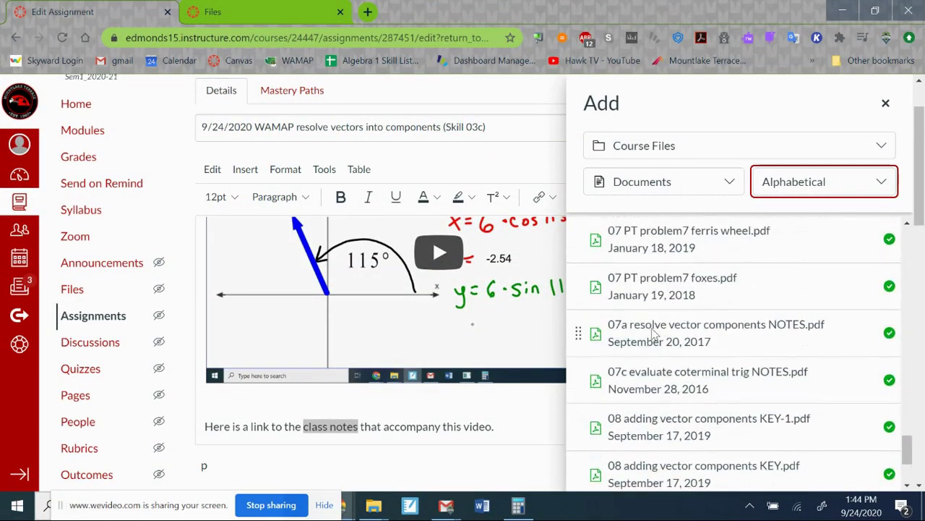
scroll(701, 376, down, 1)
scroll(702, 369, down, 2)
scroll(697, 358, up, 3)
scroll(697, 354, up, 1)
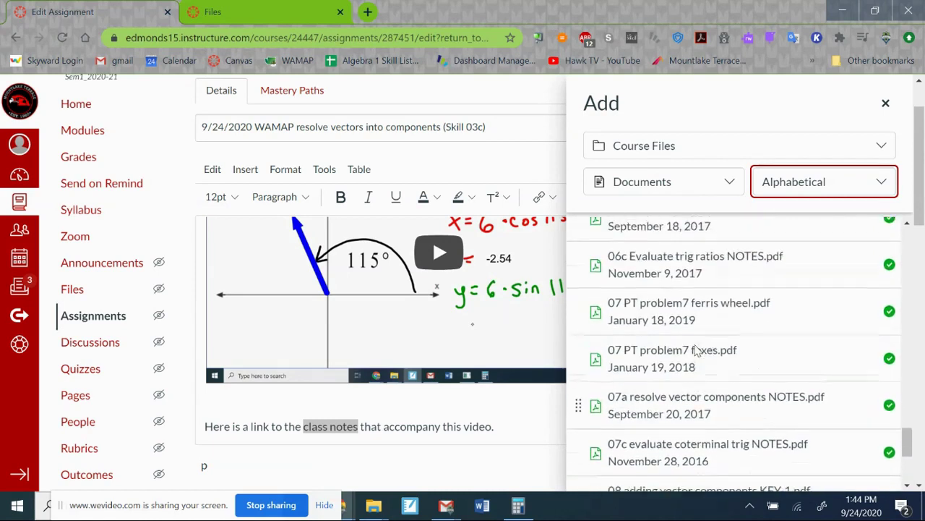